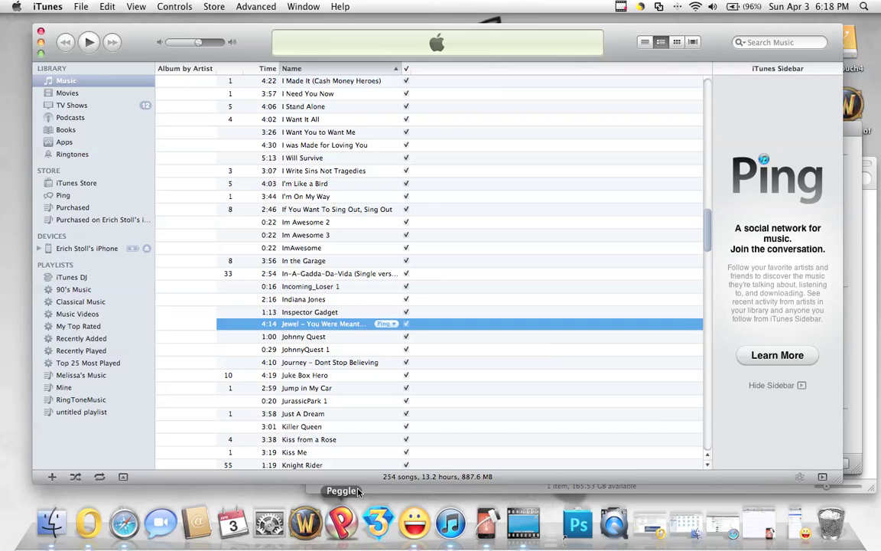
- Check in the iTunes preferences that the import settings use the AIFF Encoder, and accept both dialogs
left_click(40, 7)
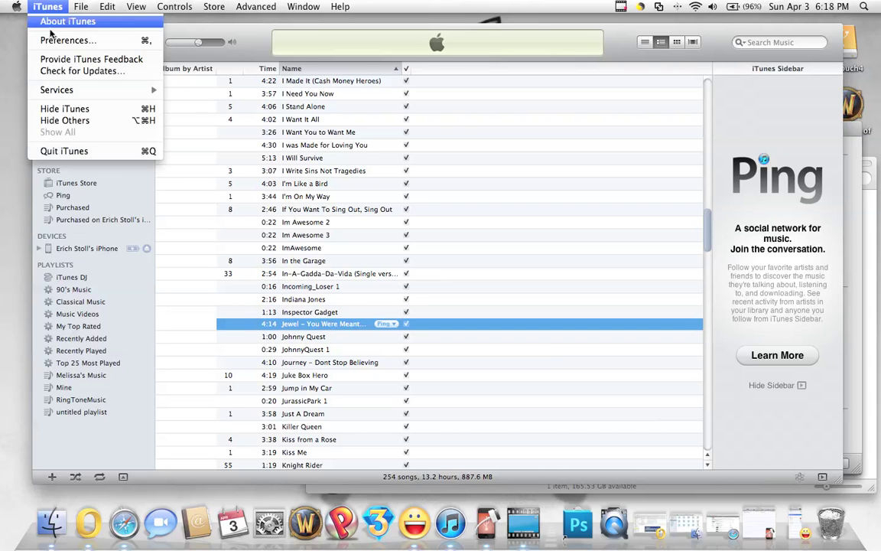
left_click(54, 41)
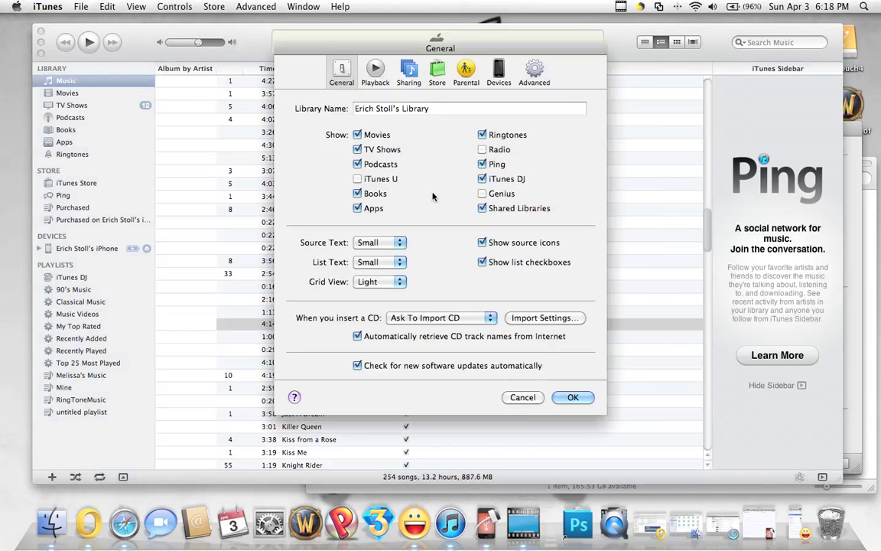
left_click(543, 322)
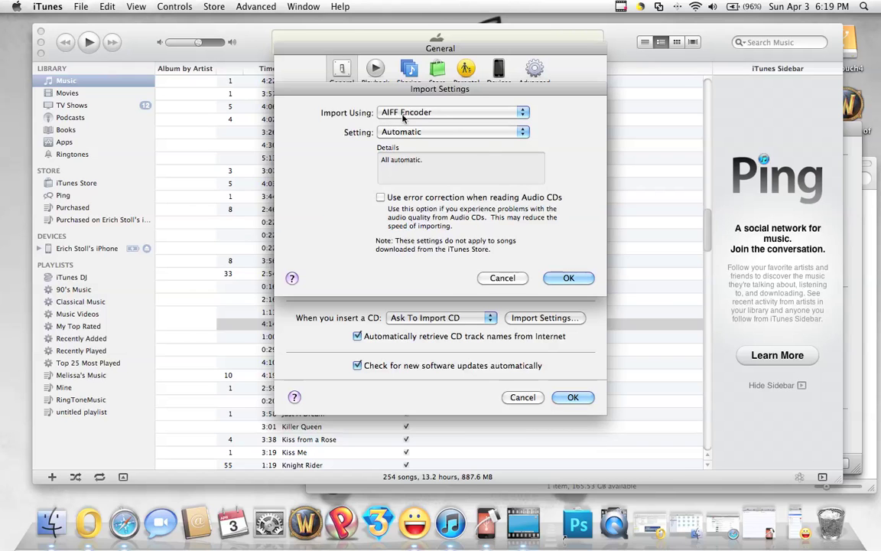
left_click(570, 278)
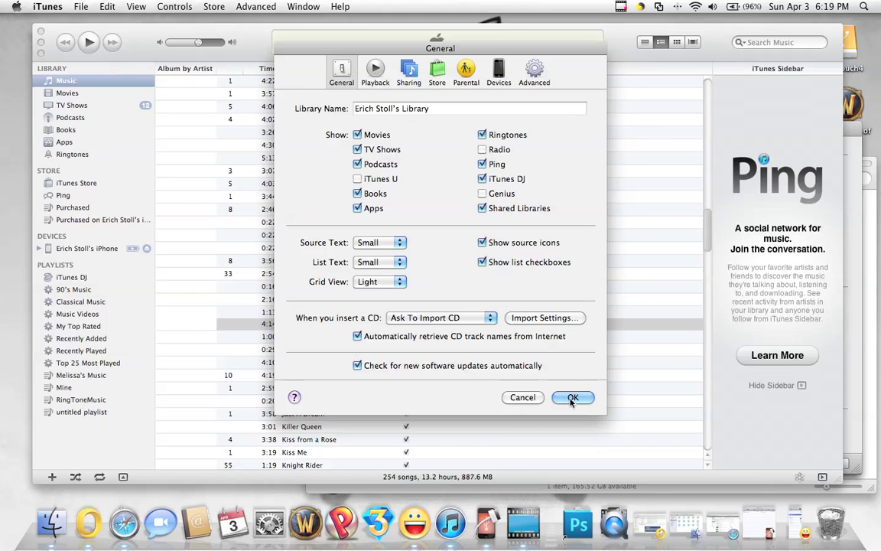
left_click(570, 397)
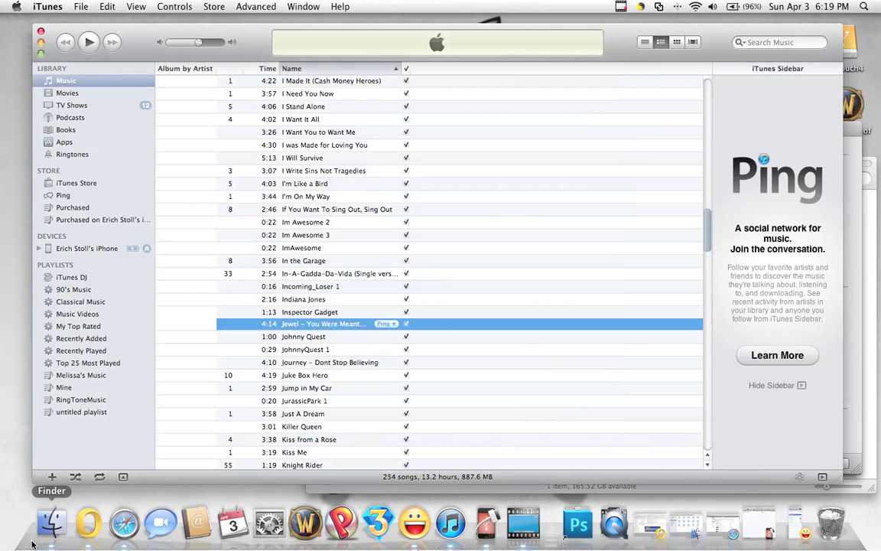
- Switch to Finder, preview ISeeYou.mp3 in the SMSTones New folder, and add it to the iTunes music library
left_click(52, 522)
left_click_drag(510, 173, 615, 118)
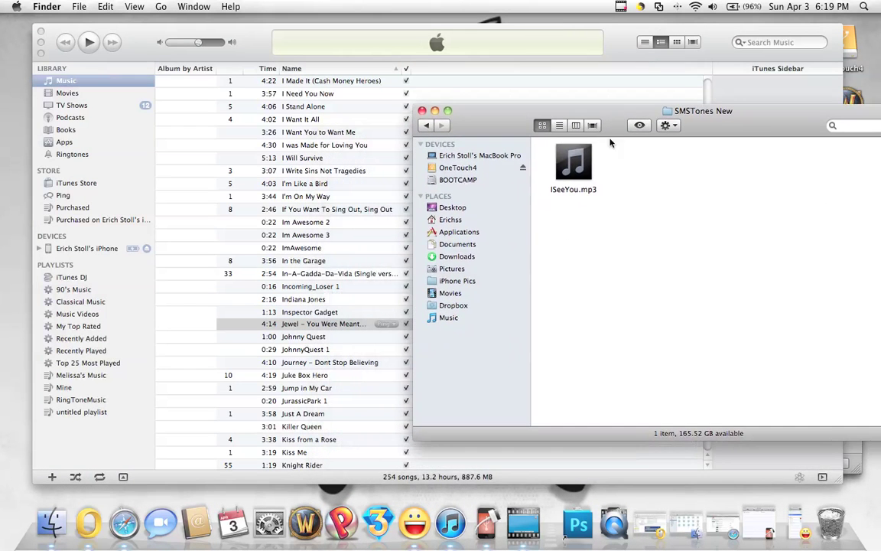
mouse_move(586, 178)
left_click(576, 163)
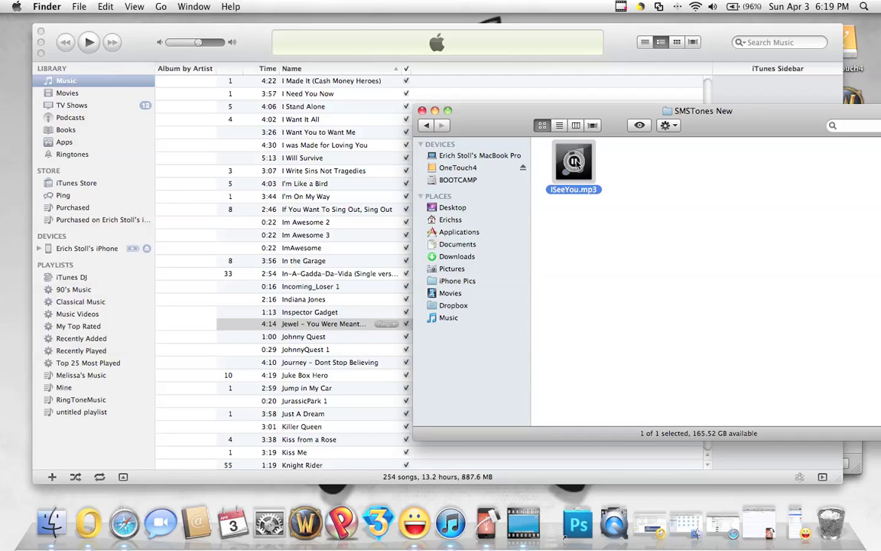
left_click_drag(588, 170, 283, 276)
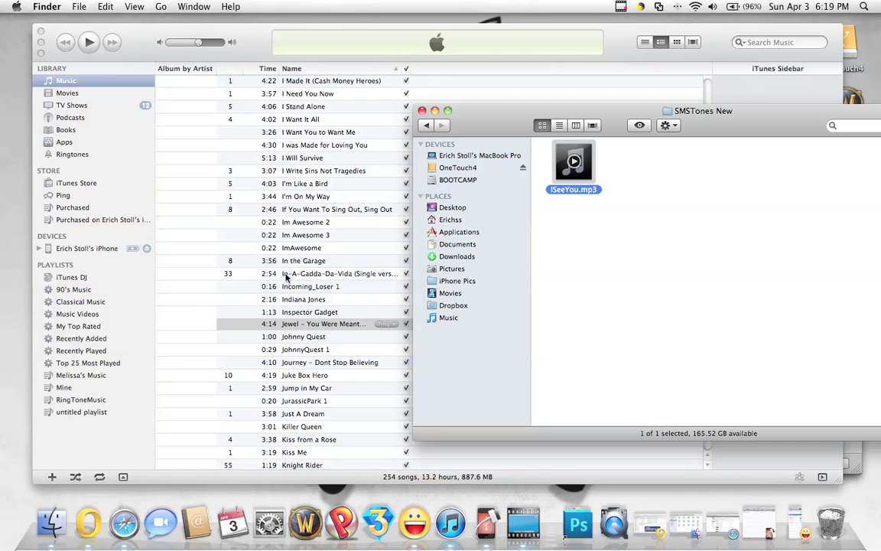
- Switch to iTunes and create an AIFF version of the ISeeYou track
left_click(252, 42)
left_click(295, 338)
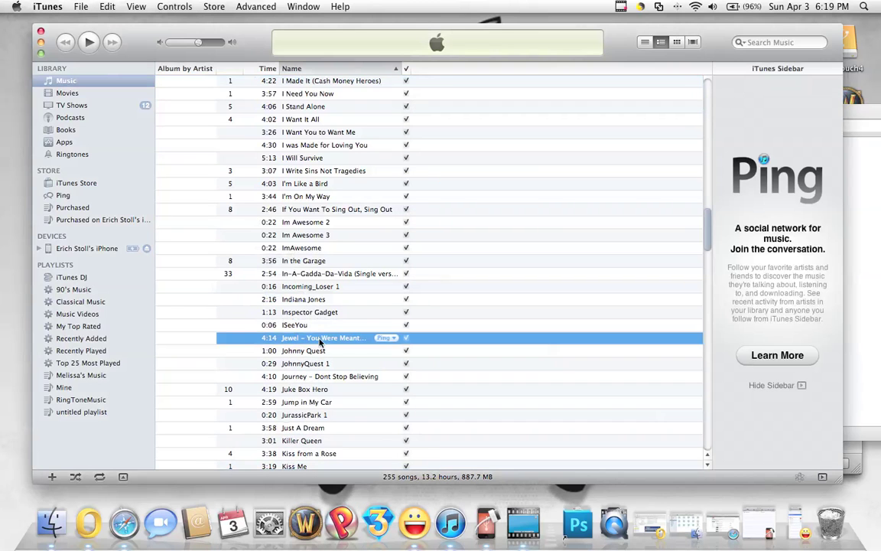
left_click(301, 325)
right_click(302, 326)
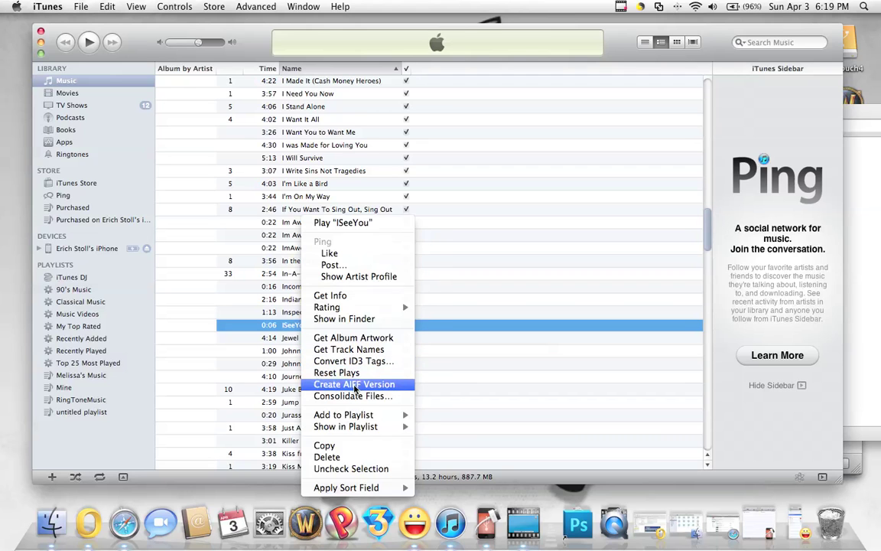
left_click(354, 385)
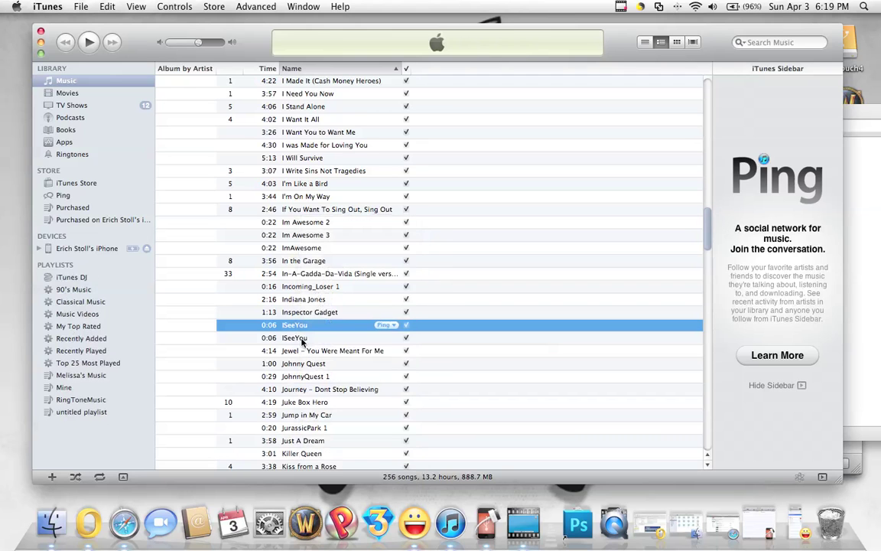
- Show the AIFF version of ISeeYou in Finder, move ISeeYou.aif into the SMSTones New folder, and close the Unknown Album window
left_click(302, 339)
right_click(302, 340)
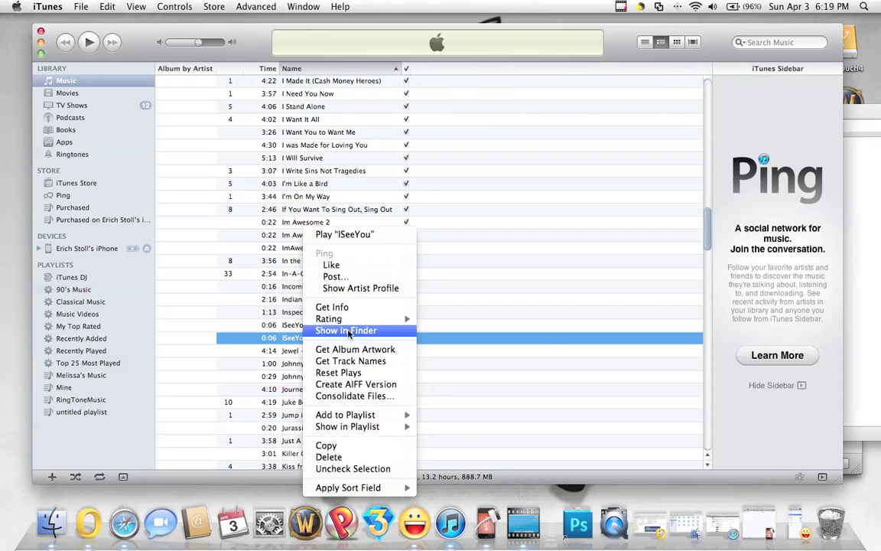
left_click(348, 331)
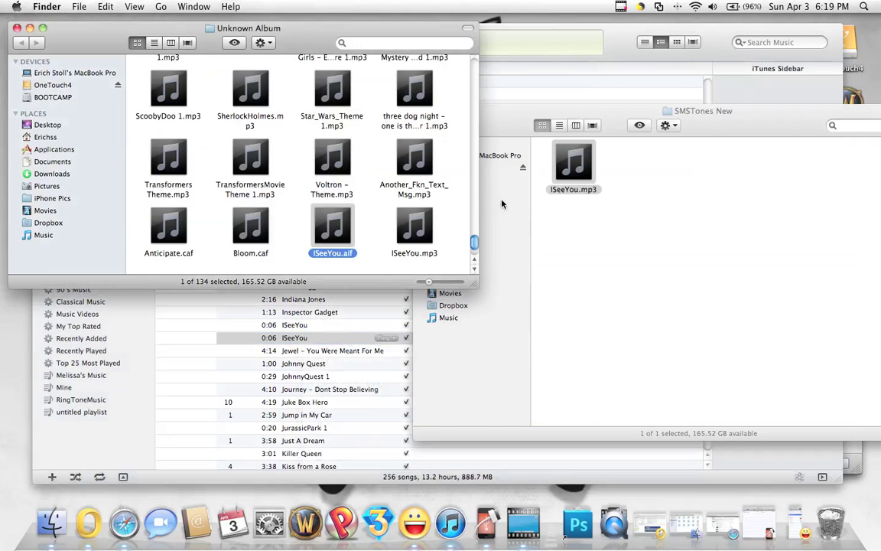
mouse_move(346, 224)
left_click_drag(320, 214, 656, 169)
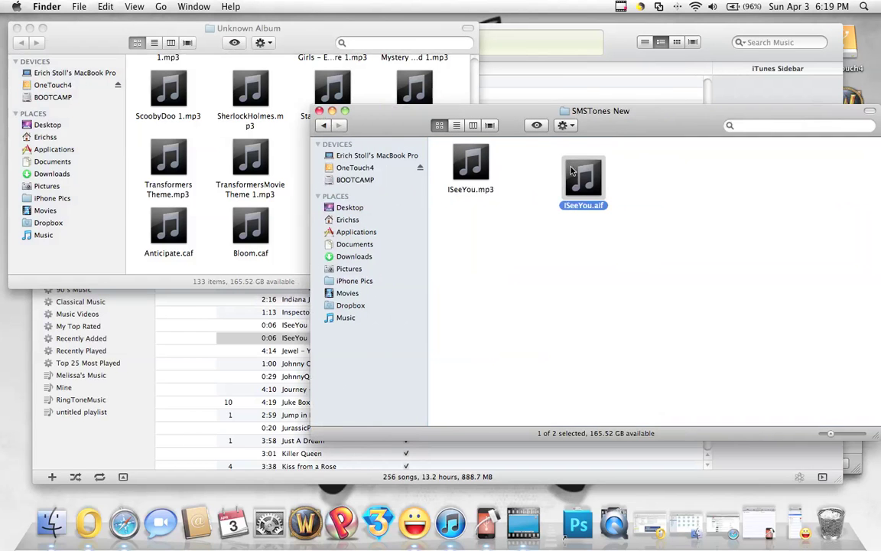
left_click(77, 28)
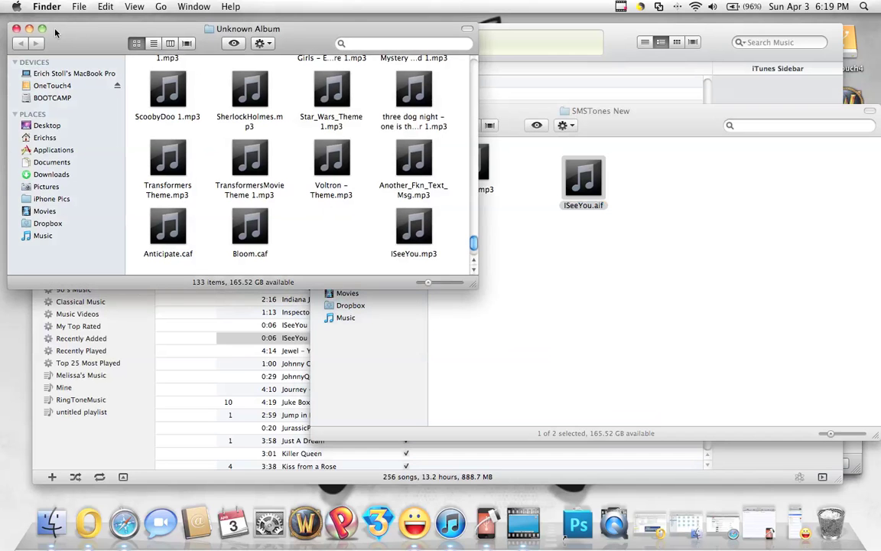
left_click(18, 28)
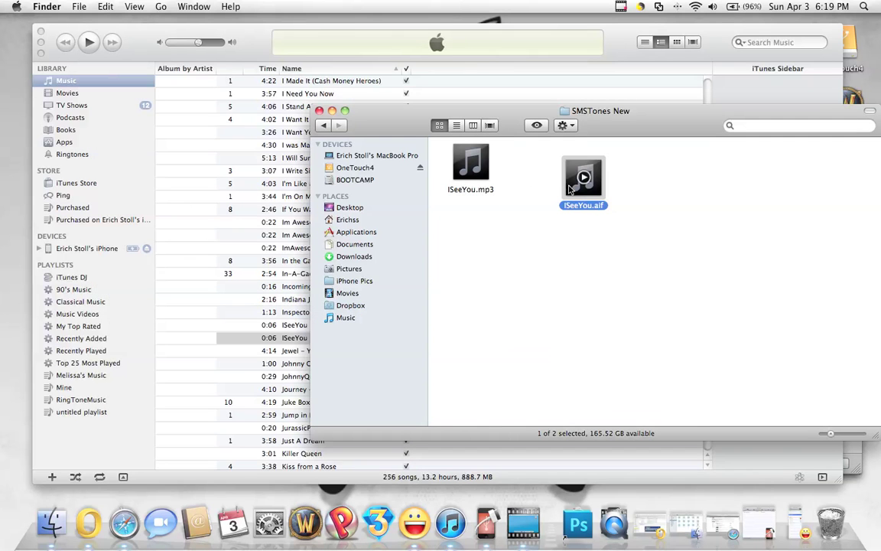
- Rename ISeeYou.aif to sms-received4.caf through its file info, accept the .caf extension, and close the info window
right_click(570, 190)
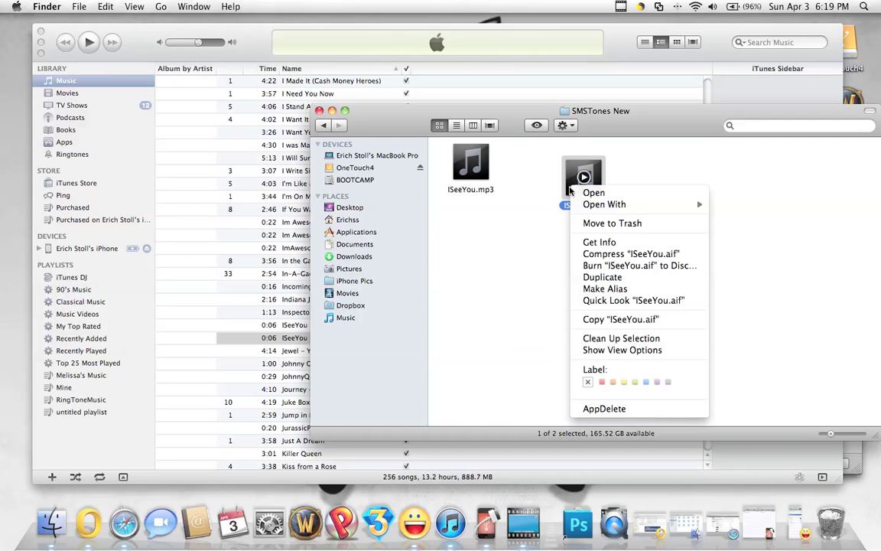
left_click(600, 243)
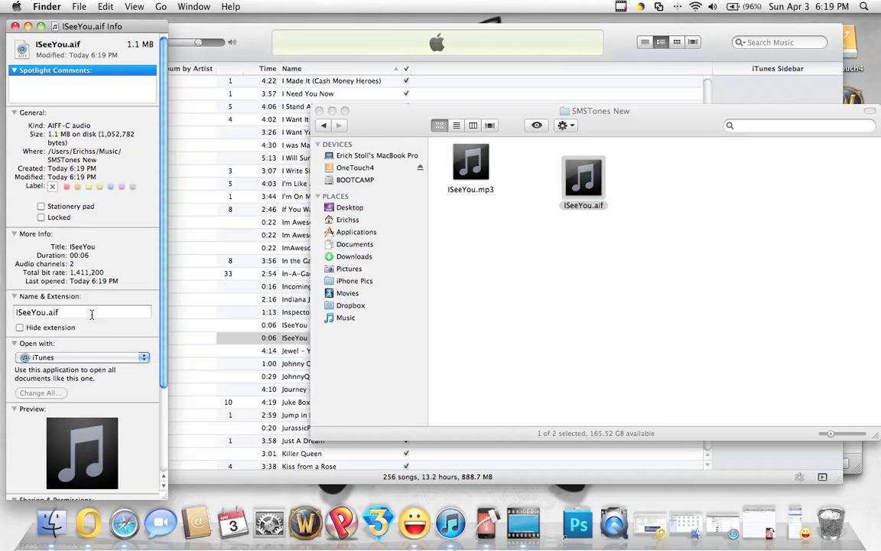
left_click(91, 314)
key("shift+Left")
key("shift+Left")
key("shift+Left")
key("shift+Left")
key("shift+Left")
key("shift+Left")
key("shift+Left")
key("shift+Left")
key("shift+Left")
key("shift+Left")
key("shift+Left")
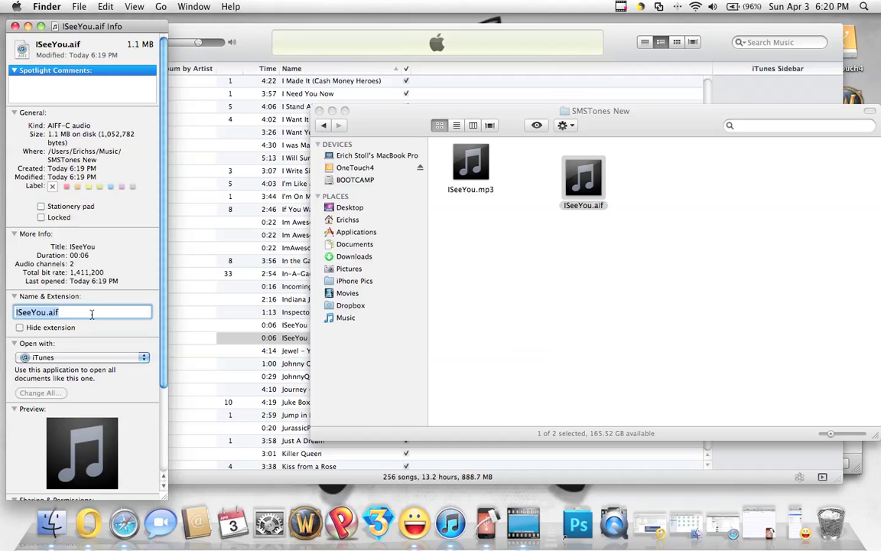
type("sms-received")
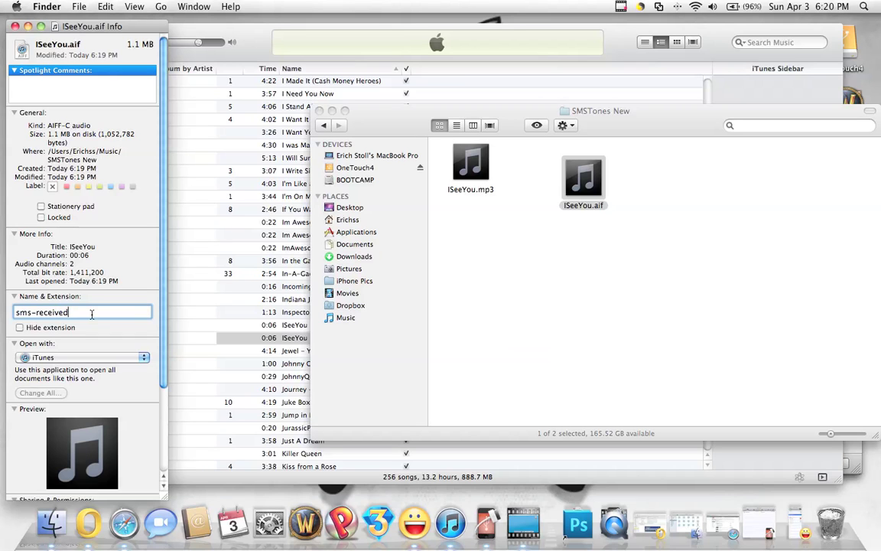
type("4.caf")
key("Return")
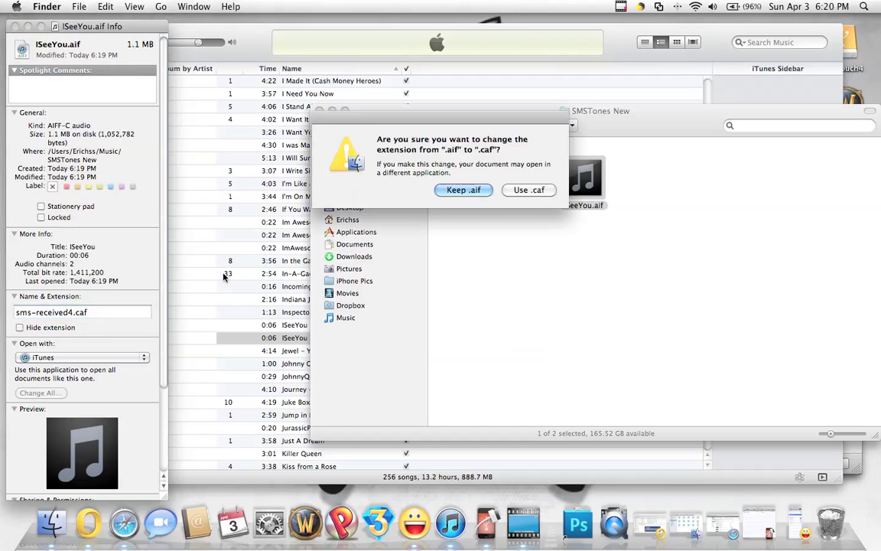
left_click(527, 191)
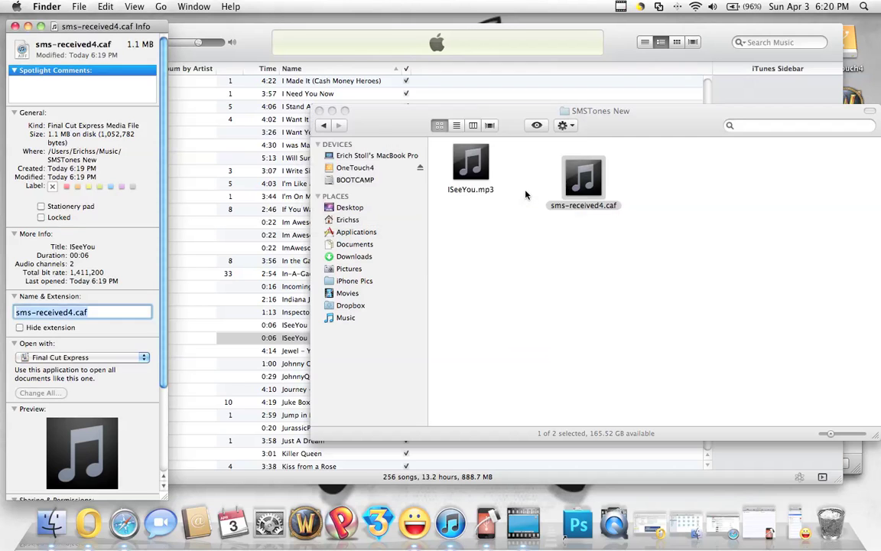
left_click(14, 26)
- Open iPhone Explorer and place its window beside the SMSTones New folder window
left_click_drag(619, 123, 140, 37)
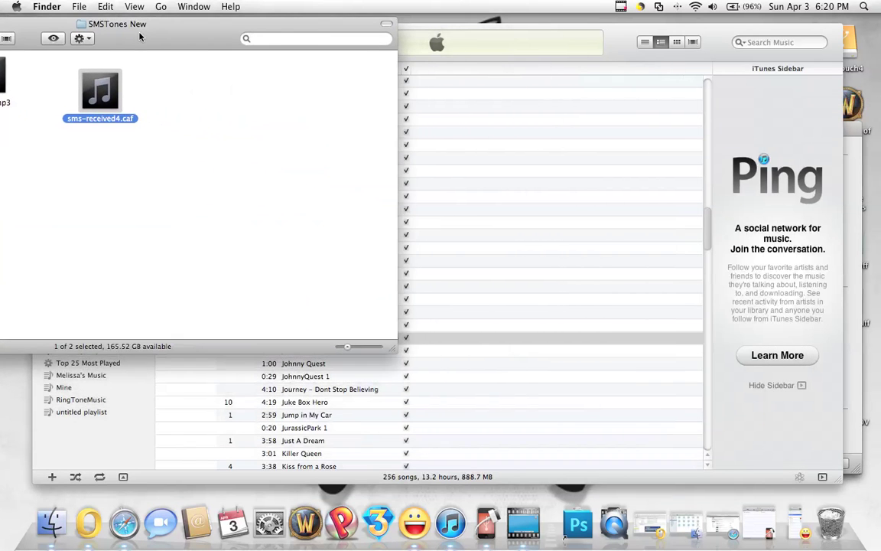
left_click(487, 524)
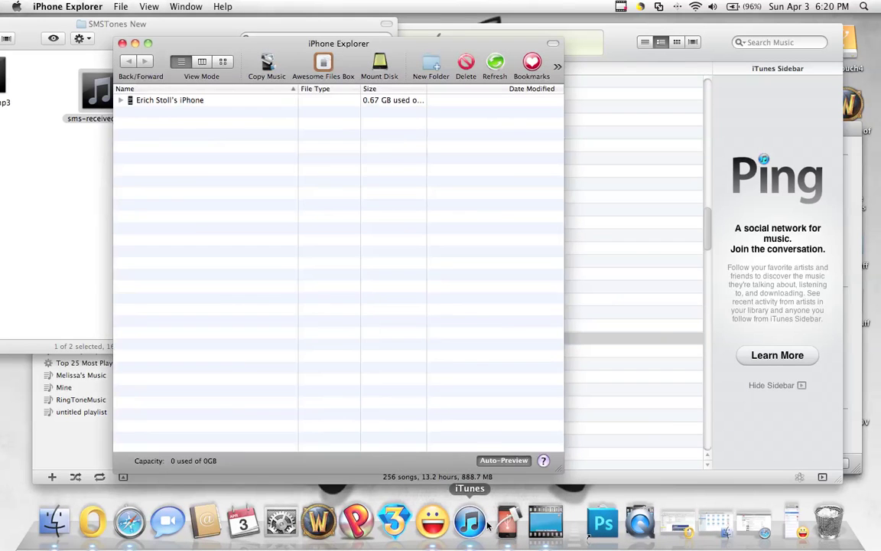
left_click_drag(258, 49, 482, 37)
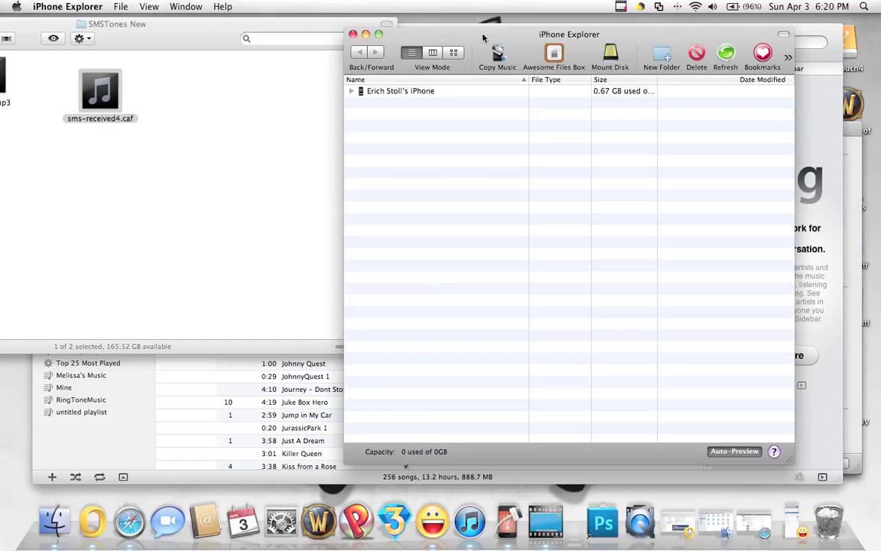
- Go to the bookmarked UISounds folder on the iPhone, close the bookmarks, and expand the folder
left_click(762, 54)
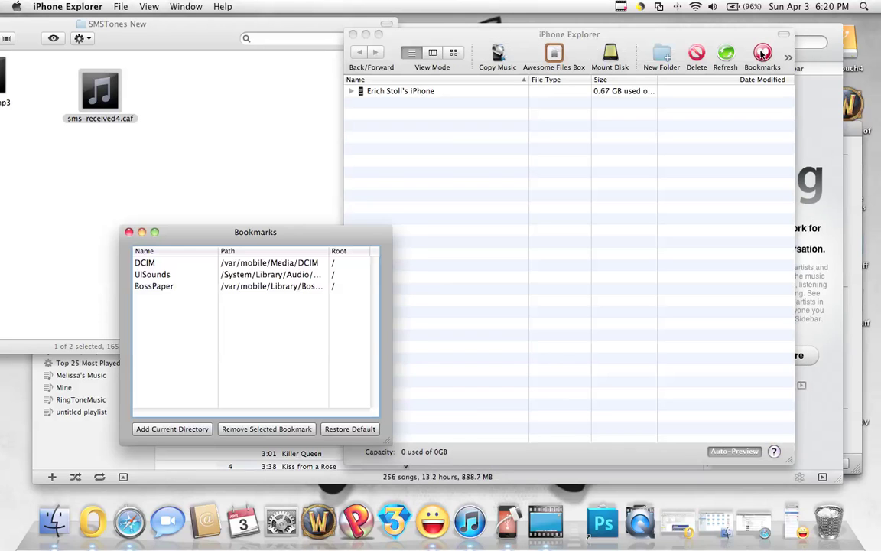
left_click(205, 275)
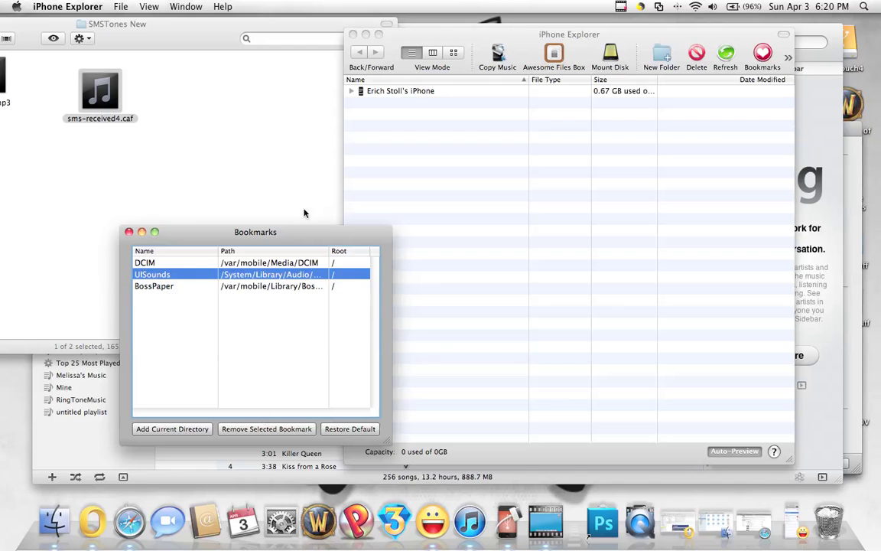
left_click(129, 232)
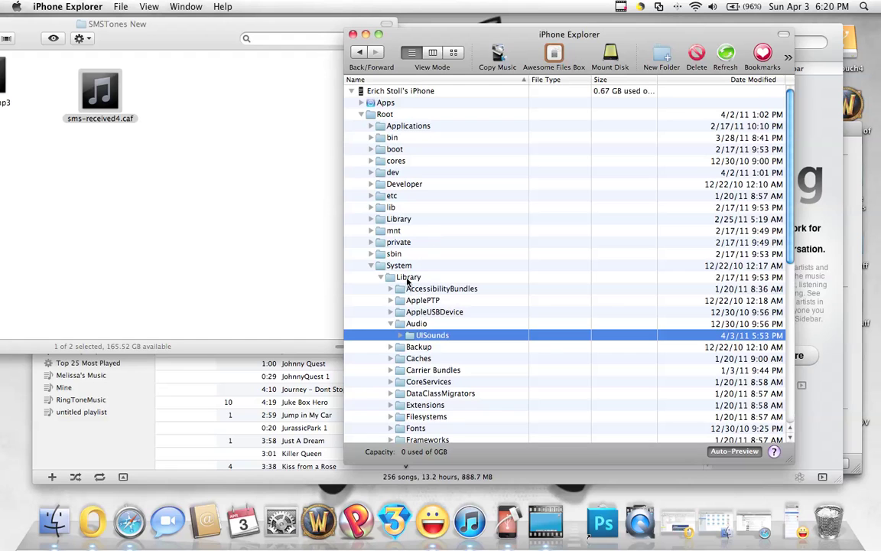
left_click(400, 335)
- Look through the CAF sound files in the iPhone's UISounds folder, especially the sms-received files
scroll(468, 303, "down", 10)
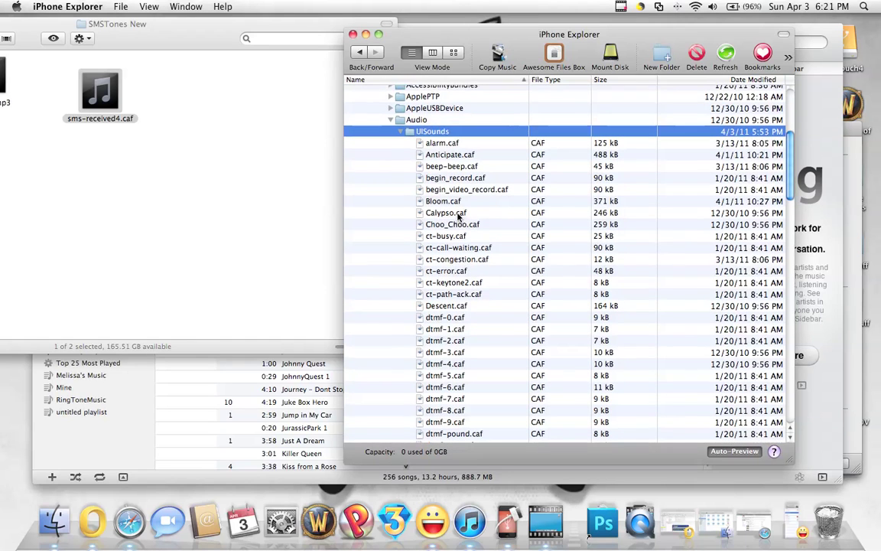
scroll(451, 218, "up", 1)
scroll(442, 244, "down", 15)
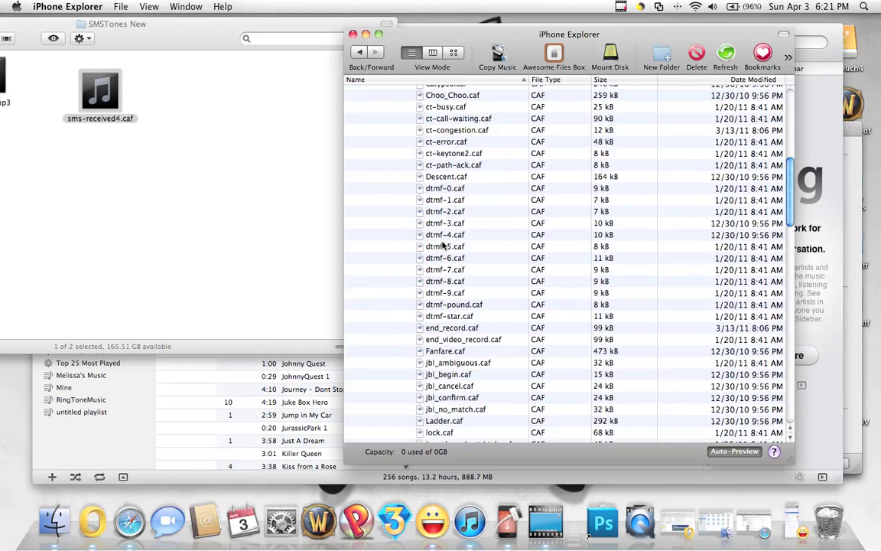
scroll(442, 243, "down", 10)
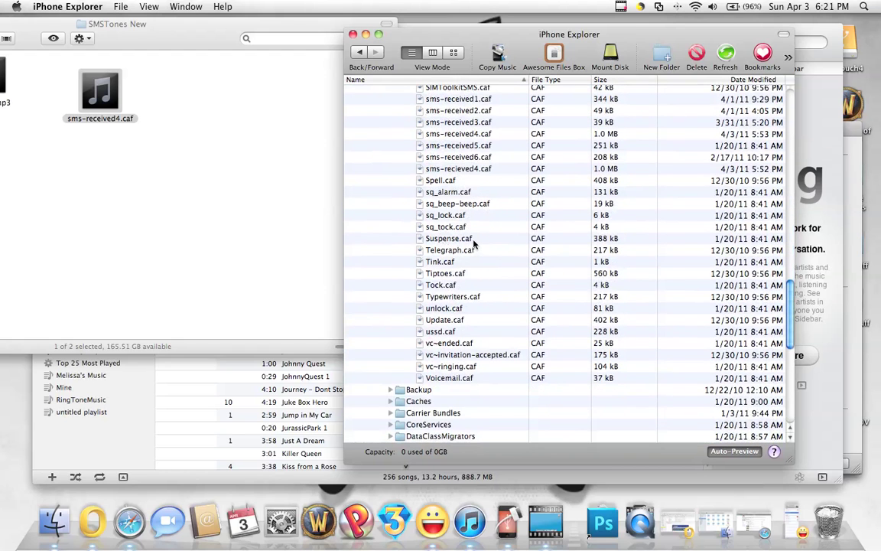
scroll(472, 244, "up", 3)
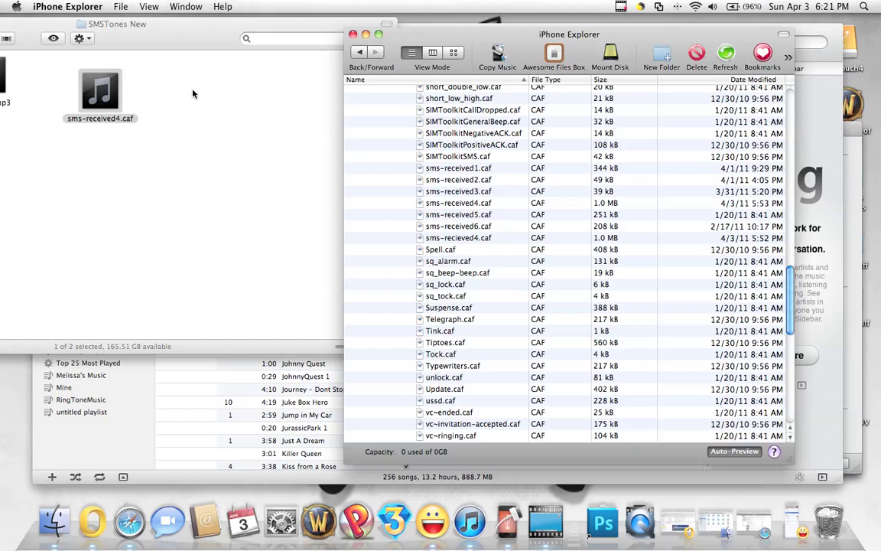
mouse_move(100, 83)
scroll(516, 252, "up", 10)
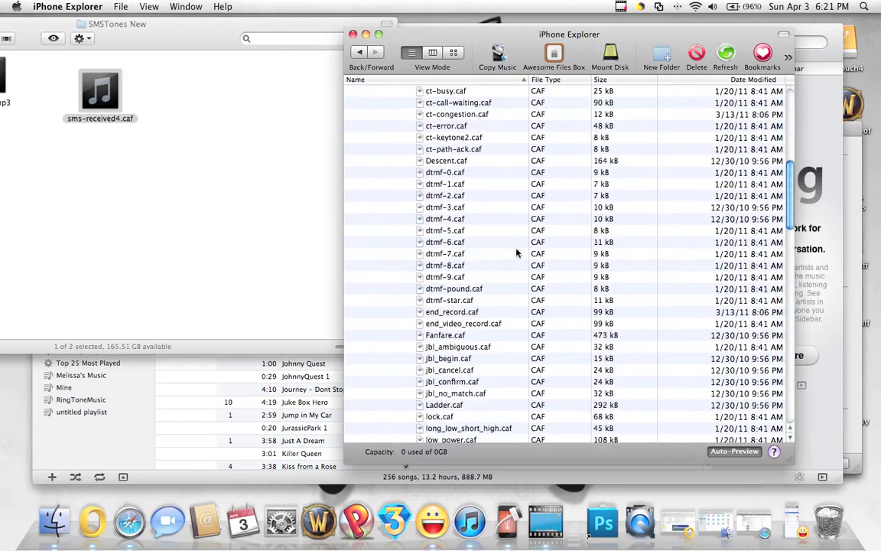
scroll(516, 253, "up", 6)
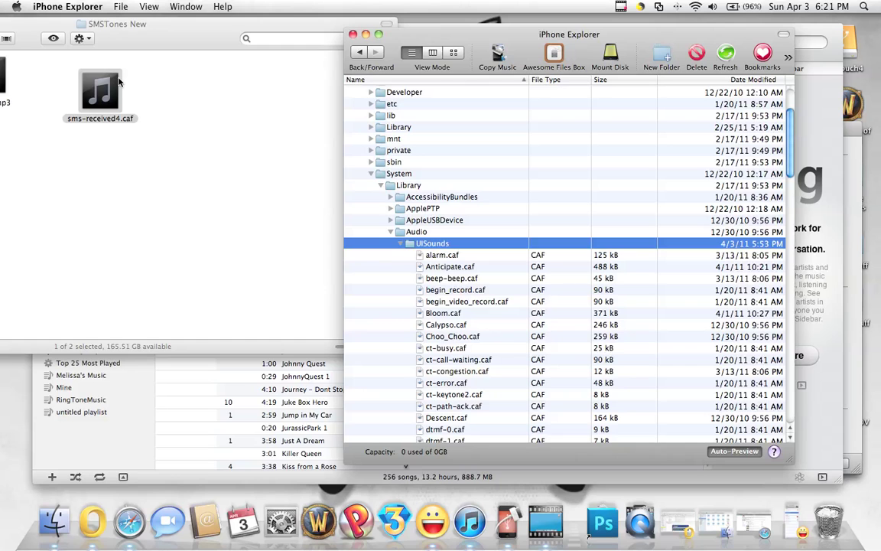
- Copy sms-received4.caf from SMSTones New into the iPhone's UISounds folder, overwrite the existing file, and refresh the listing
left_click_drag(113, 76, 448, 244)
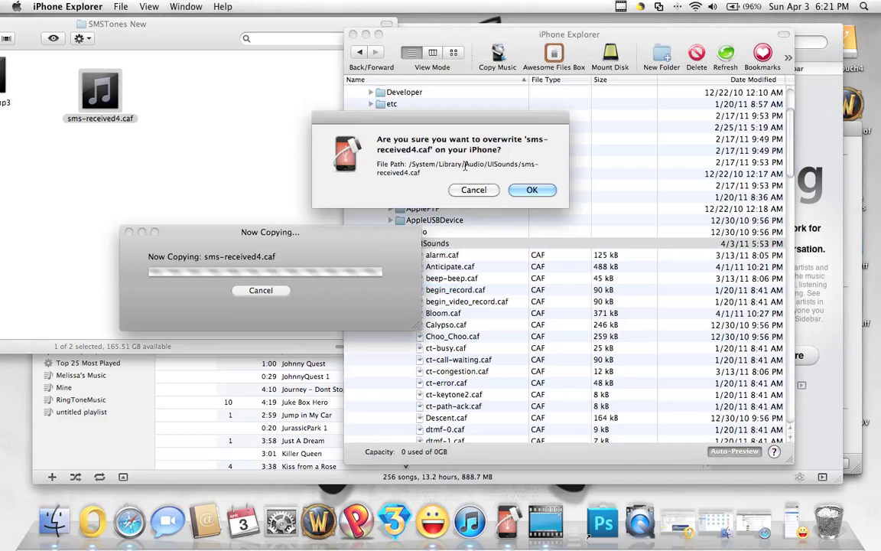
left_click(532, 191)
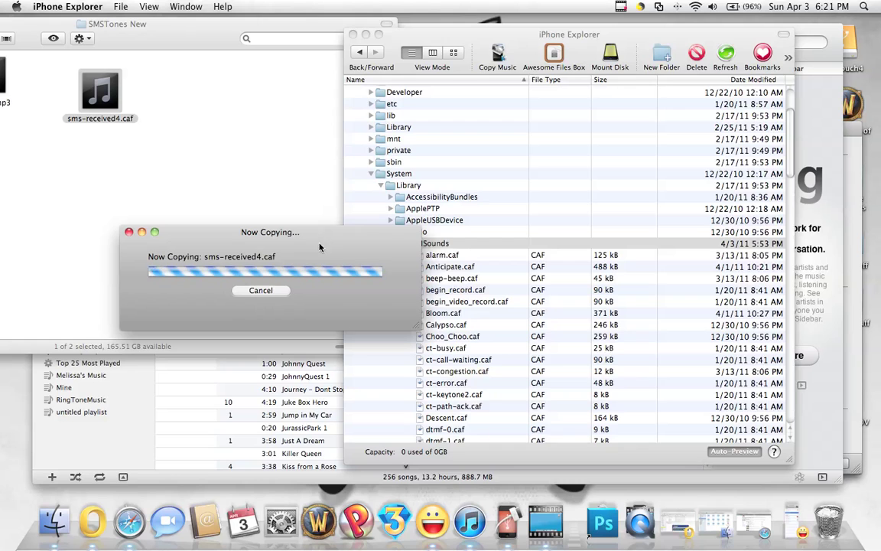
left_click(727, 54)
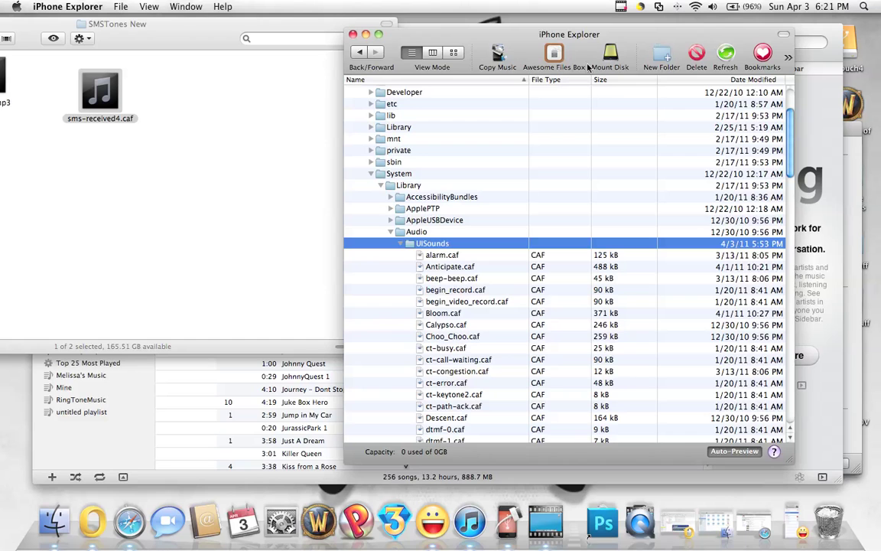
- Close iPhone Explorer and the SMSTones New folder window
left_click(351, 36)
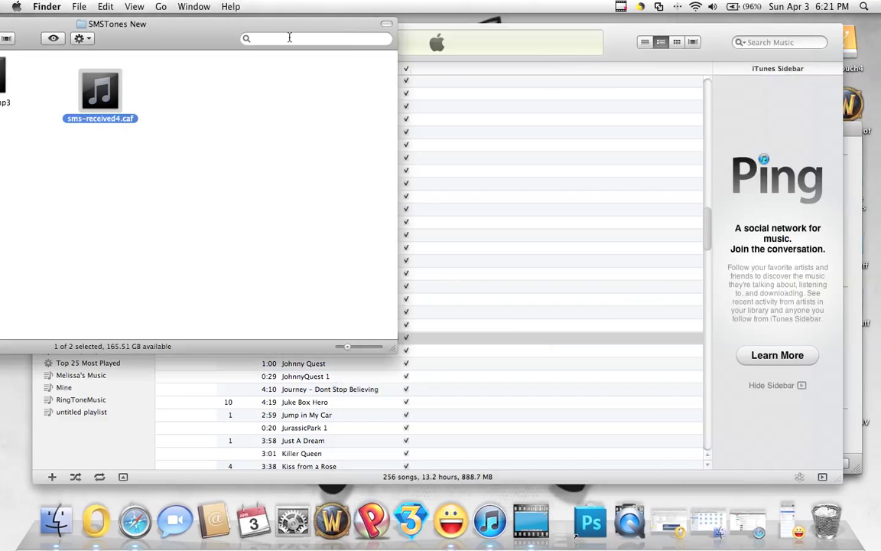
left_click_drag(202, 38, 471, 69)
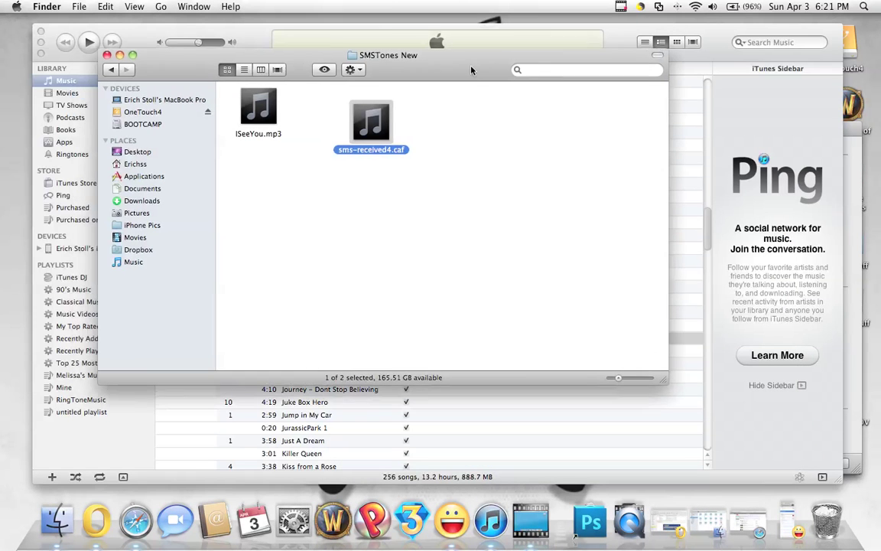
left_click(108, 55)
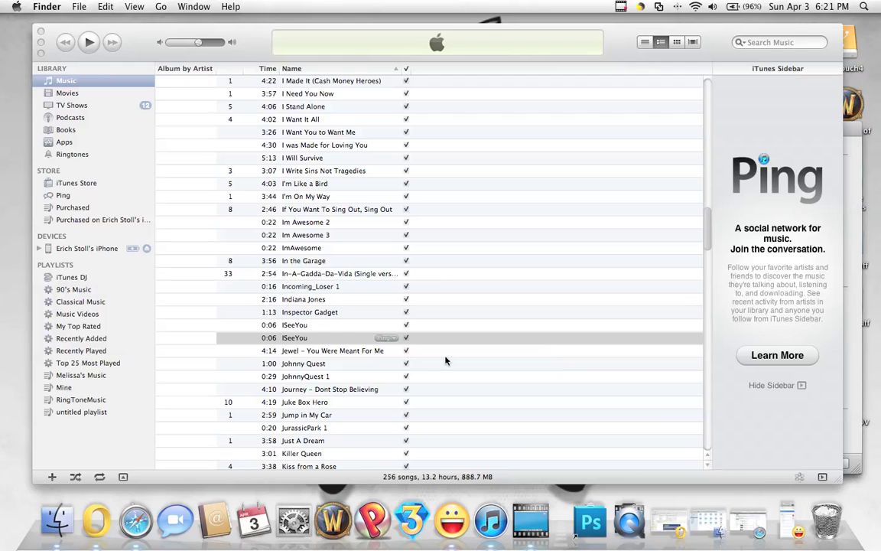